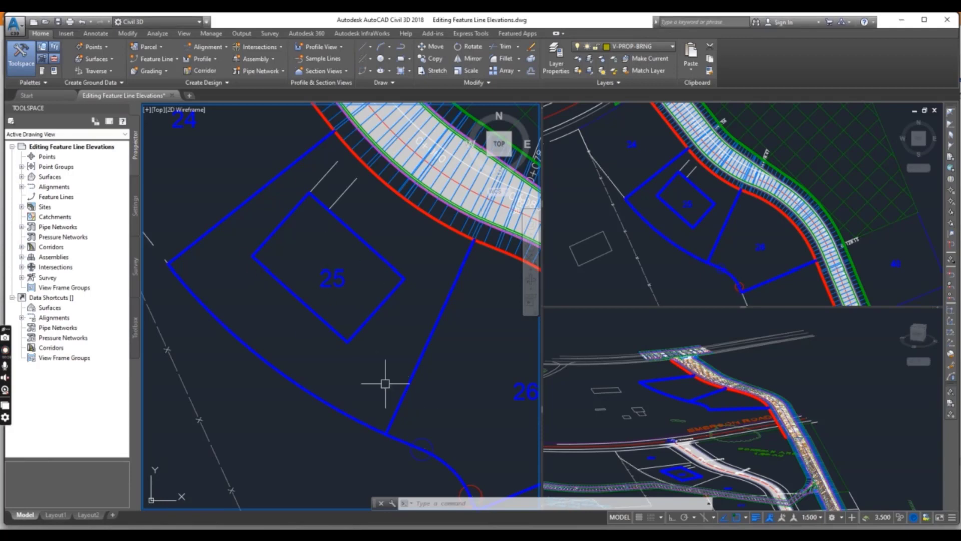
Step: Zoom to lot 25 and select its building pad feature line
middle_drag(329, 363, 364, 379)
scroll(307, 350, down, 5)
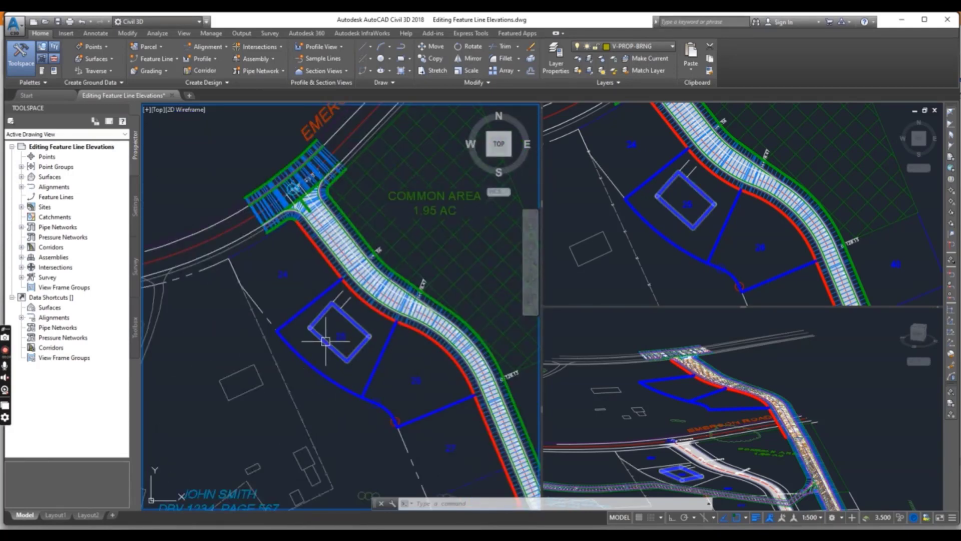
scroll(257, 343, up, 4)
scroll(280, 370, down, 2)
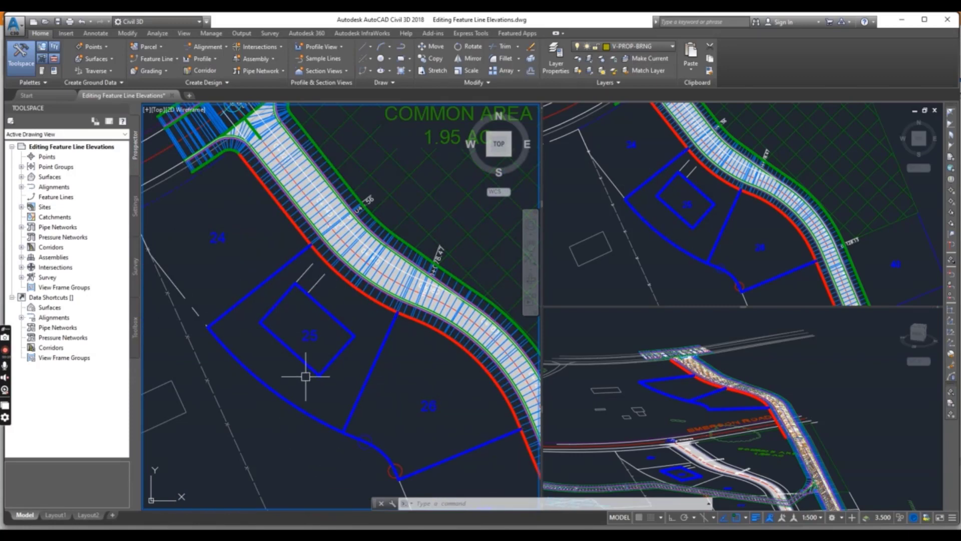
scroll(282, 386, up, 2)
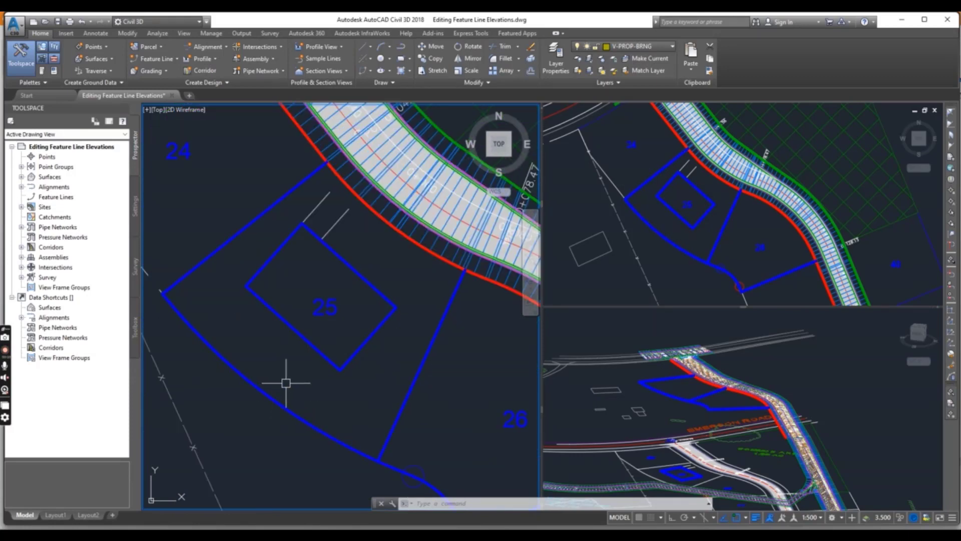
click(277, 313)
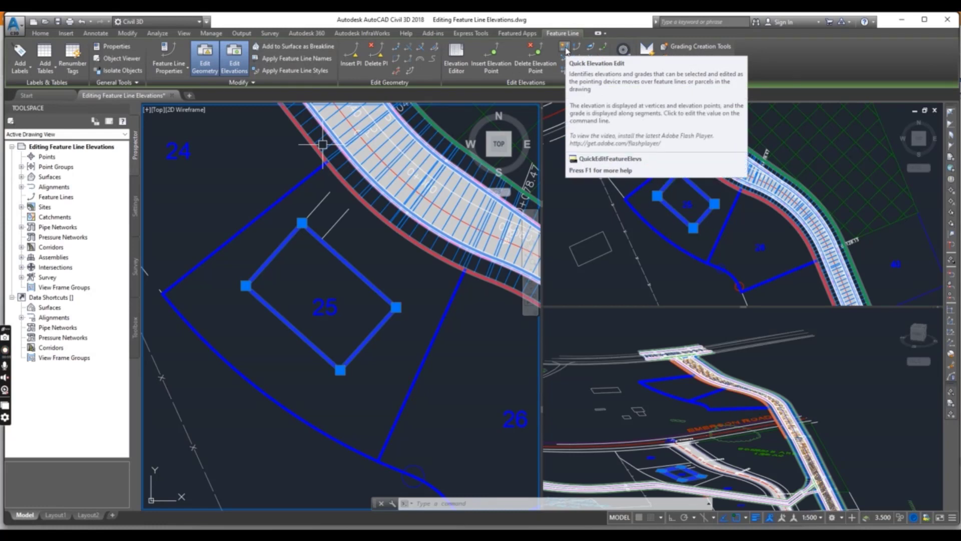
Step: Check lot 25's corner elevations with Quick Elevation Edit, e.g. 57.930m at the west corner
click(565, 47)
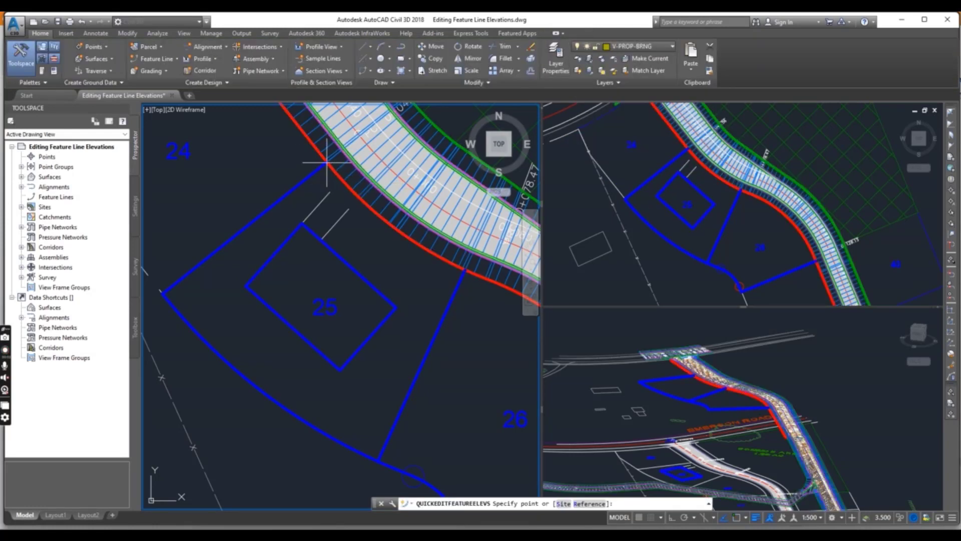
mouse_move(327, 162)
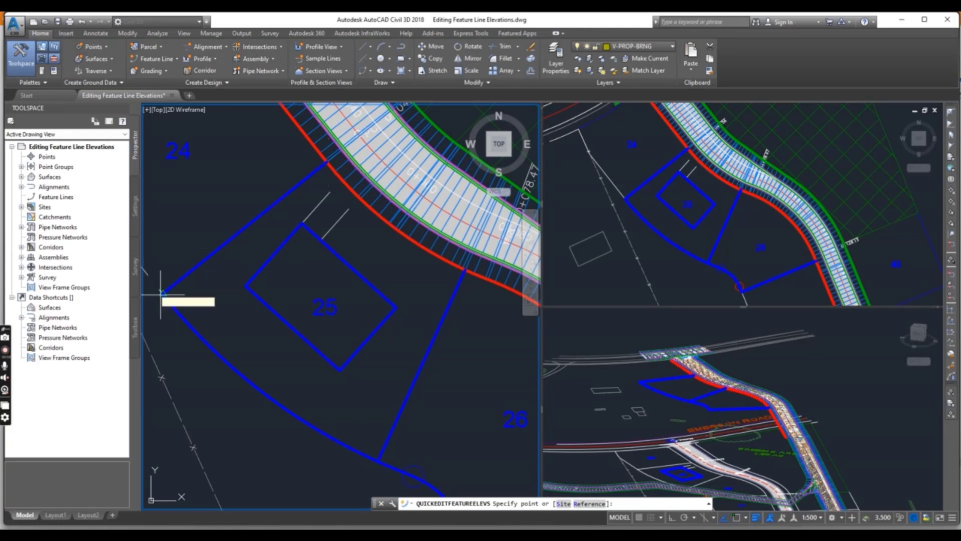
mouse_move(162, 294)
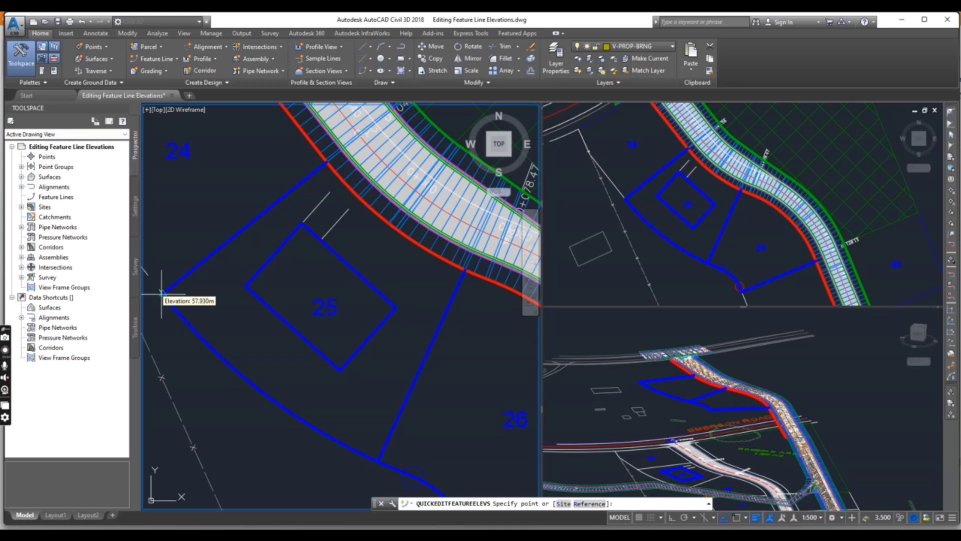
mouse_move(378, 460)
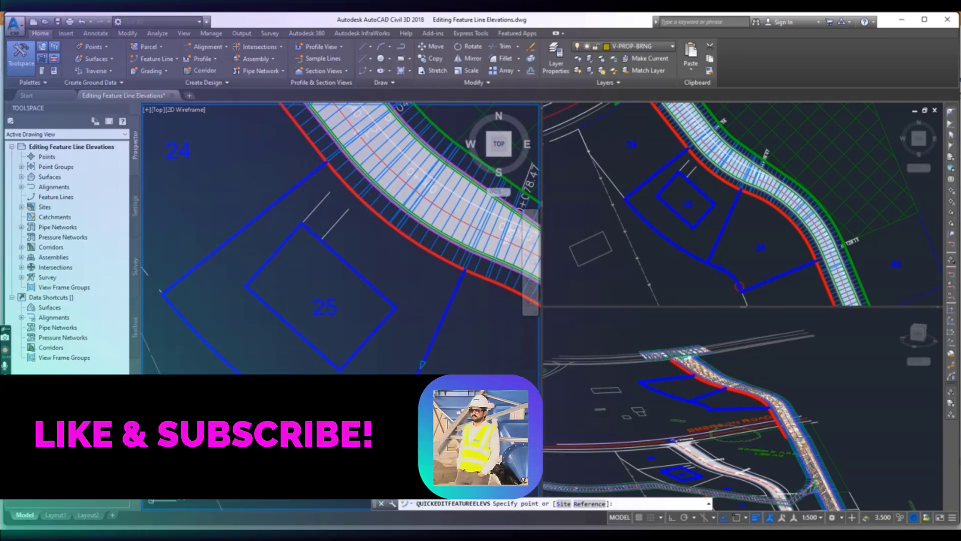
key(Escape)
key(Escape)
key(Escape)
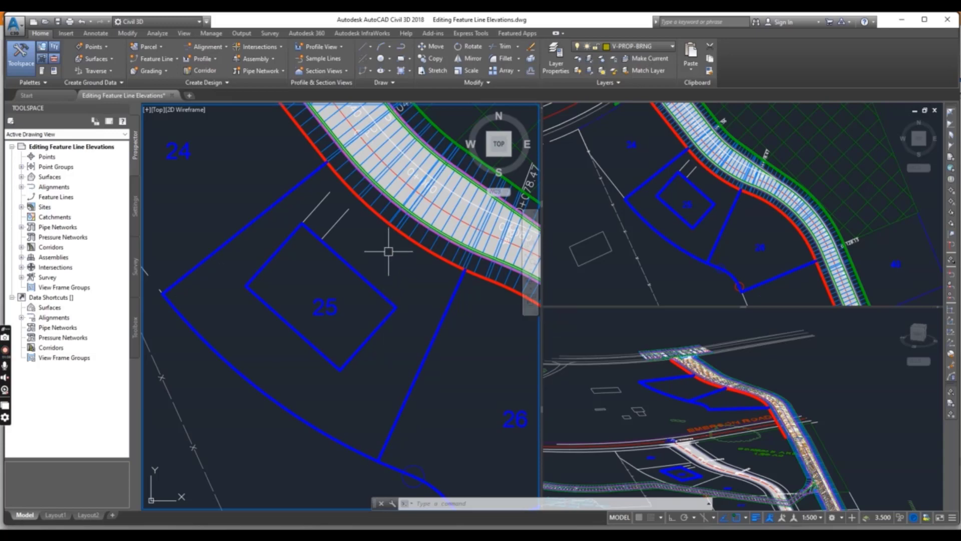
Step: Select the lot 25 building pad feature line again
click(326, 356)
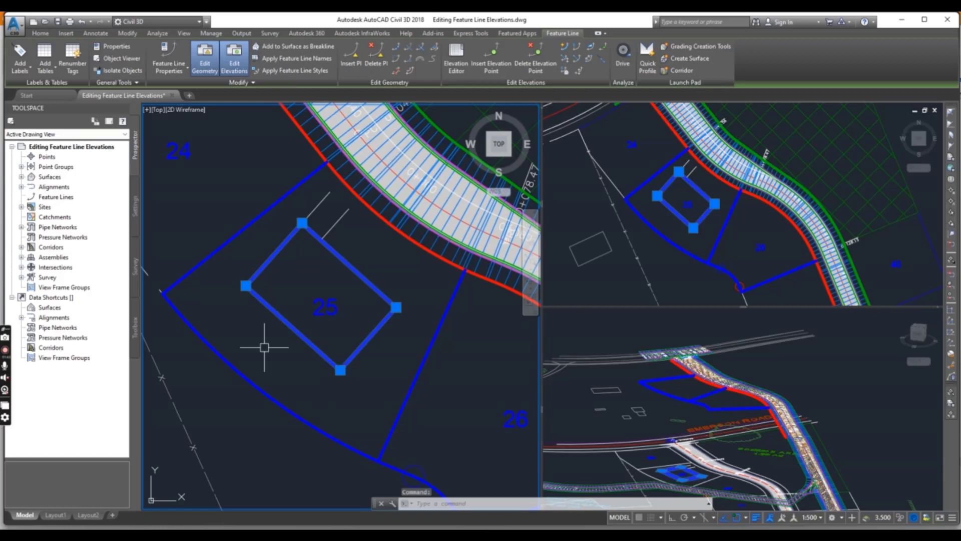
Step: Raise the pad by reference from the lot's high corner at a 2% grade (0.357m)
click(566, 59)
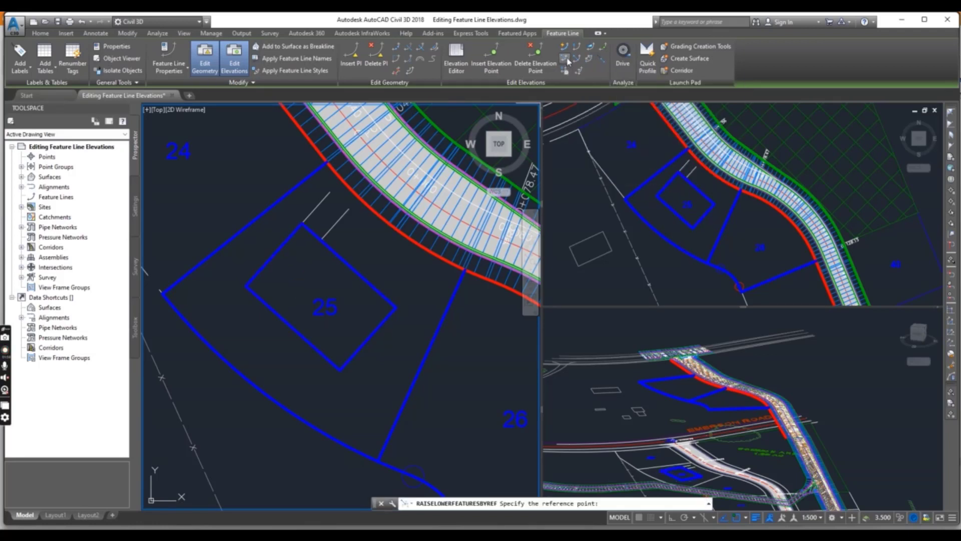
click(378, 459)
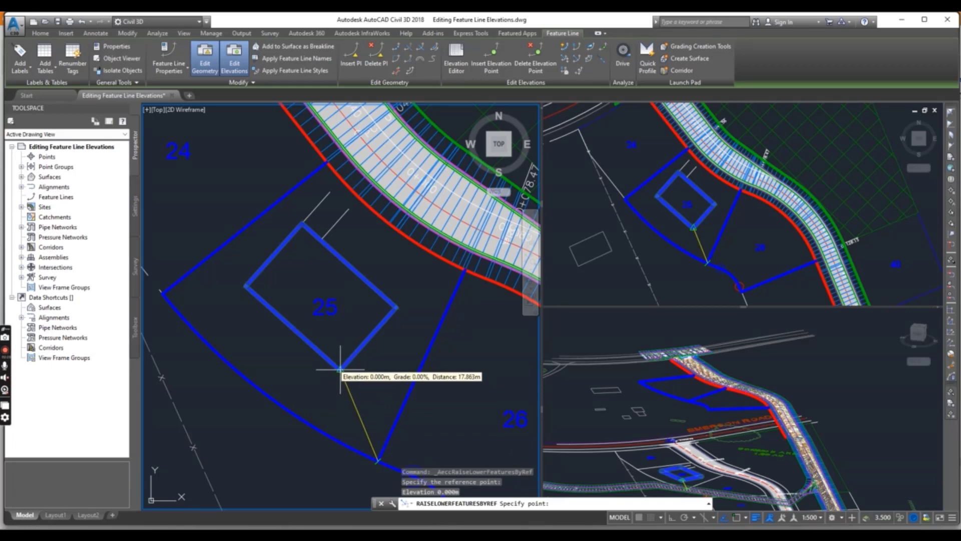
click(340, 370)
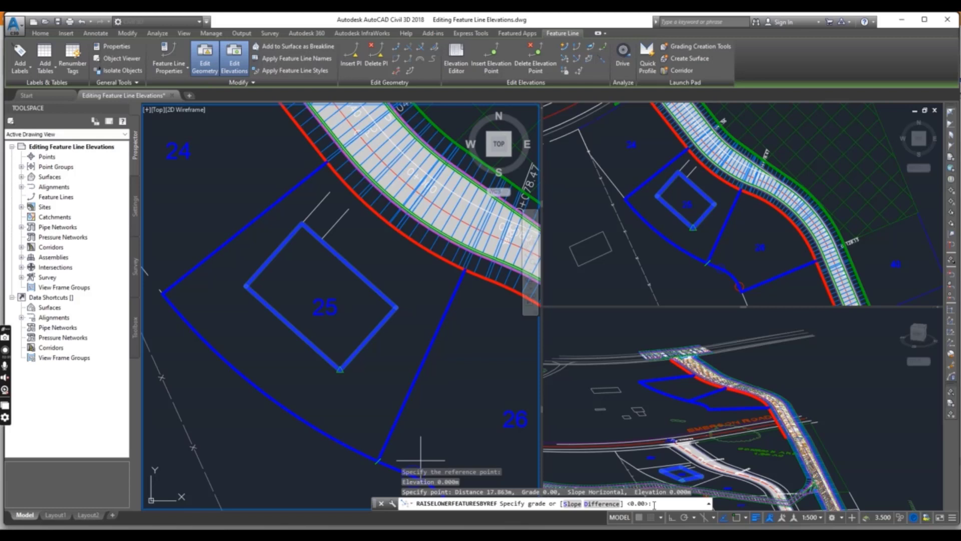
text(2)
key(Return)
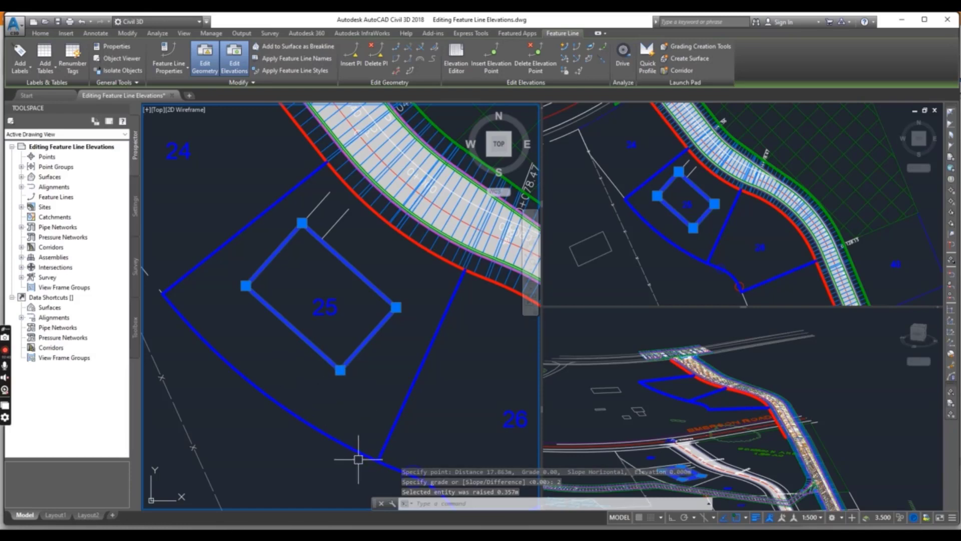
click(690, 423)
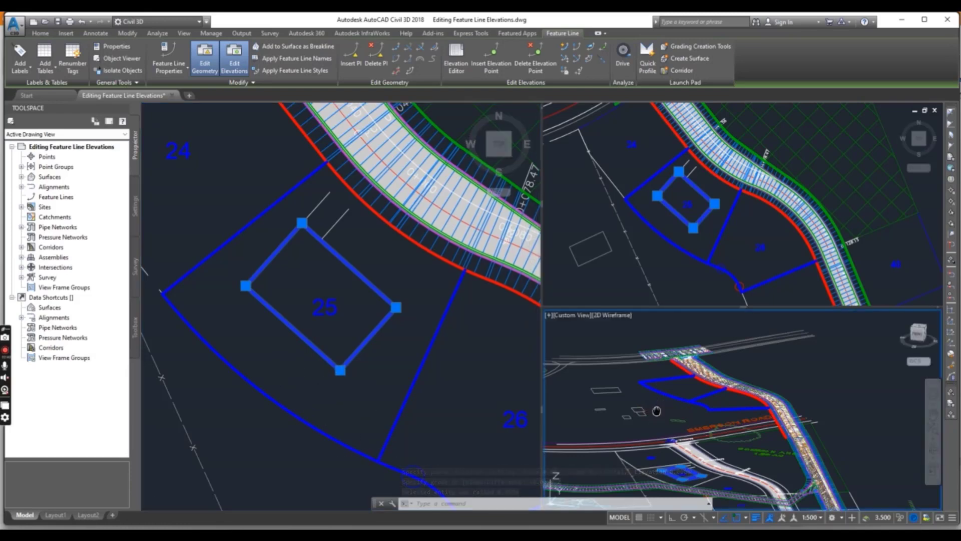
Step: Zoom the 3D view onto the raised pad, then release it and return to plan view
middle_drag(656, 410, 718, 424)
scroll(706, 390, up, 3)
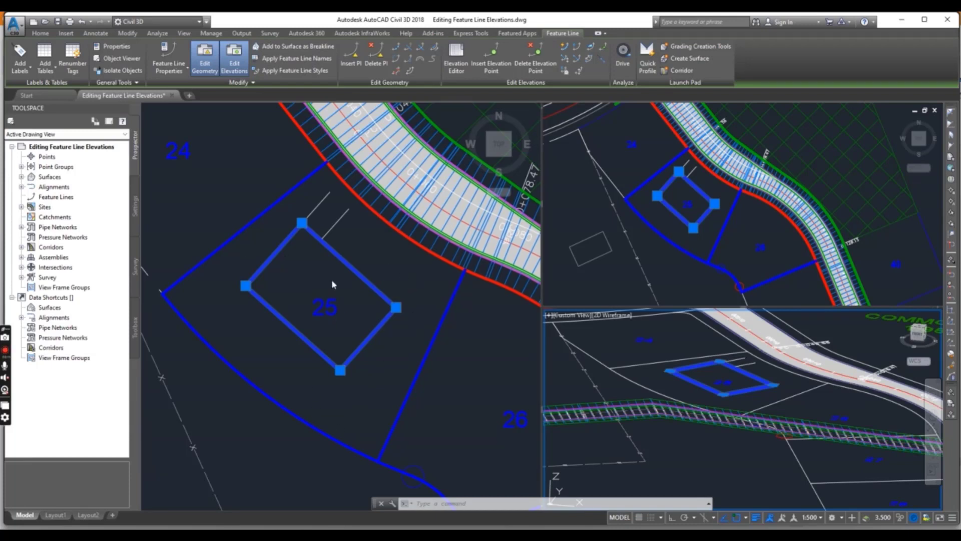
key(Escape)
key(Escape)
key(Escape)
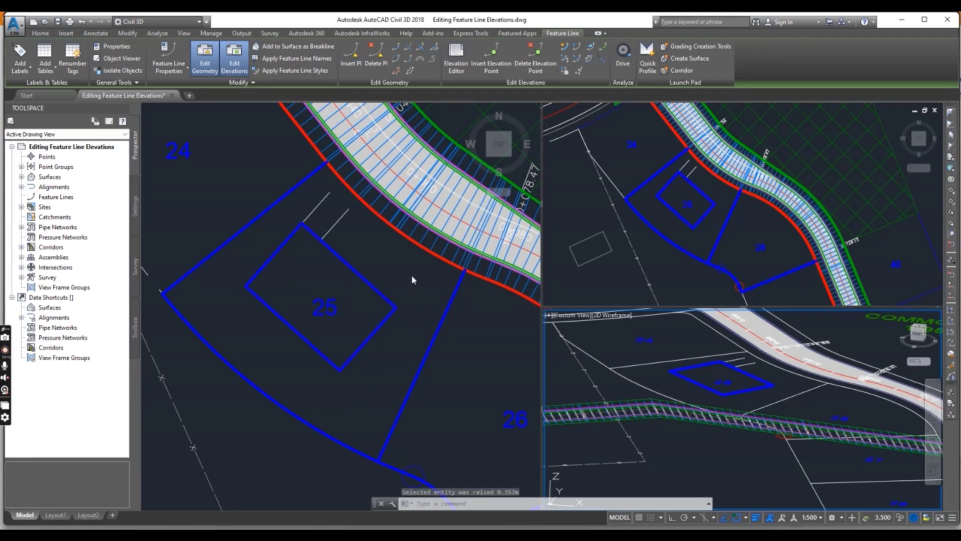
click(417, 286)
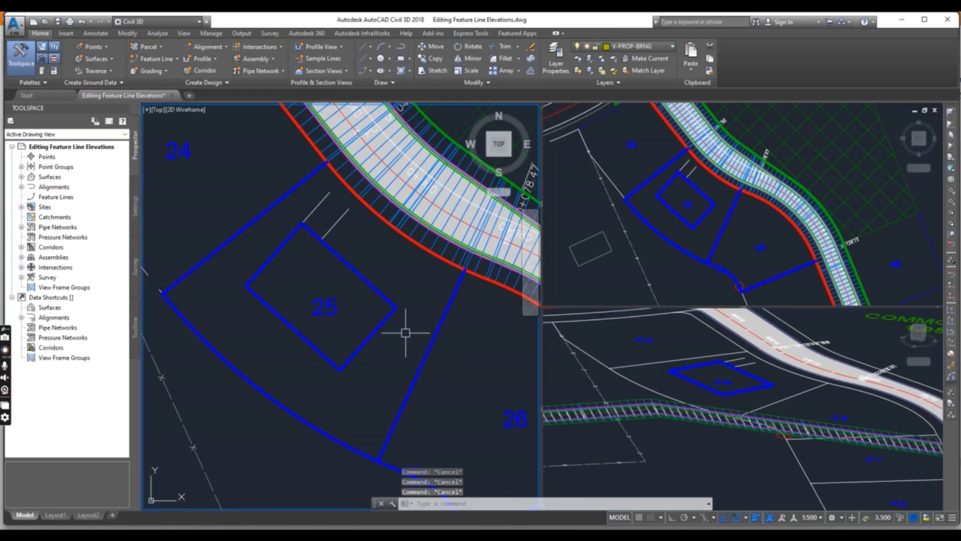
Step: Pan across the site and select the rear lot line feature line, then clear the selection
scroll(423, 279, down, 5)
middle_drag(412, 279, 348, 322)
scroll(365, 283, up, 3)
scroll(360, 307, up, 2)
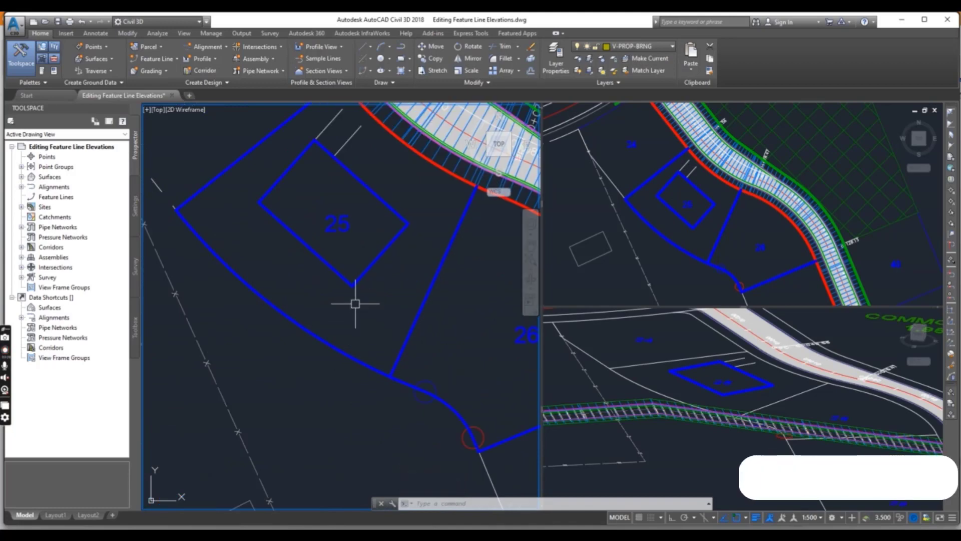
scroll(350, 343, down, 3)
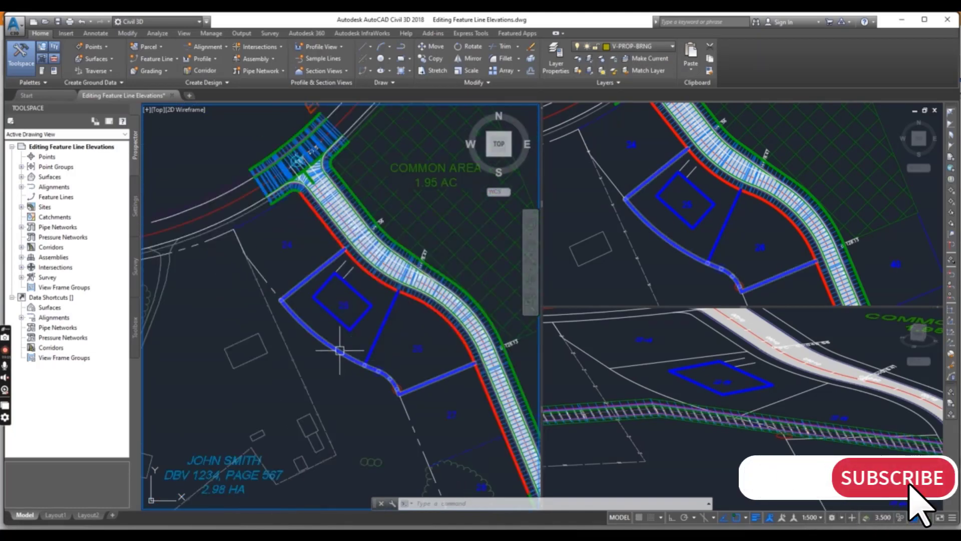
scroll(347, 351, up, 2)
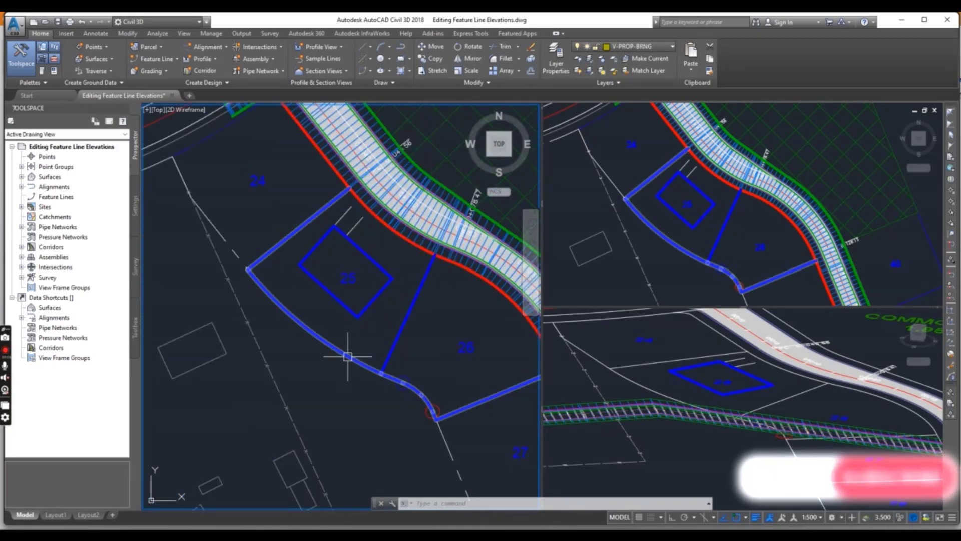
click(333, 345)
scroll(354, 381, up, 3)
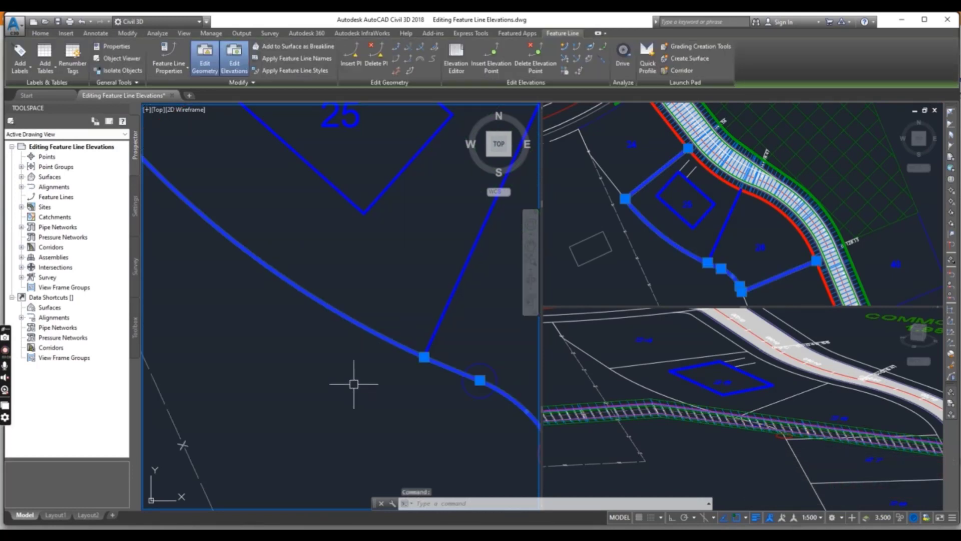
scroll(372, 376, down, 3)
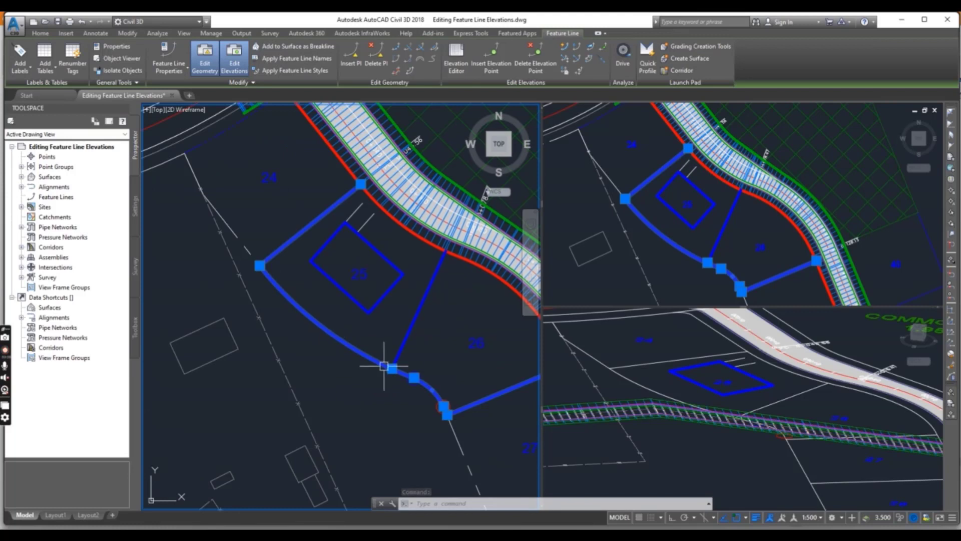
key(Escape)
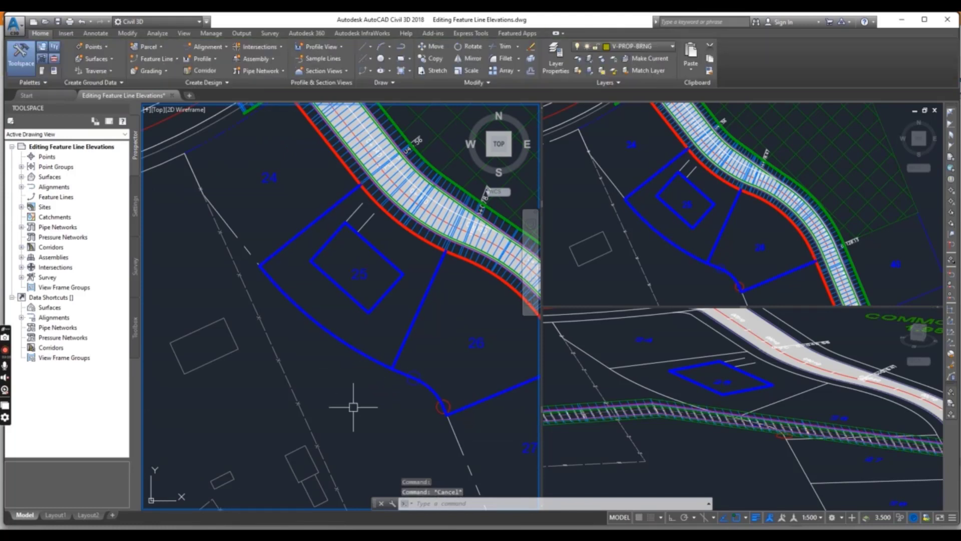
Step: Select lot 25's Lot Grading boundary feature line for editing
click(377, 362)
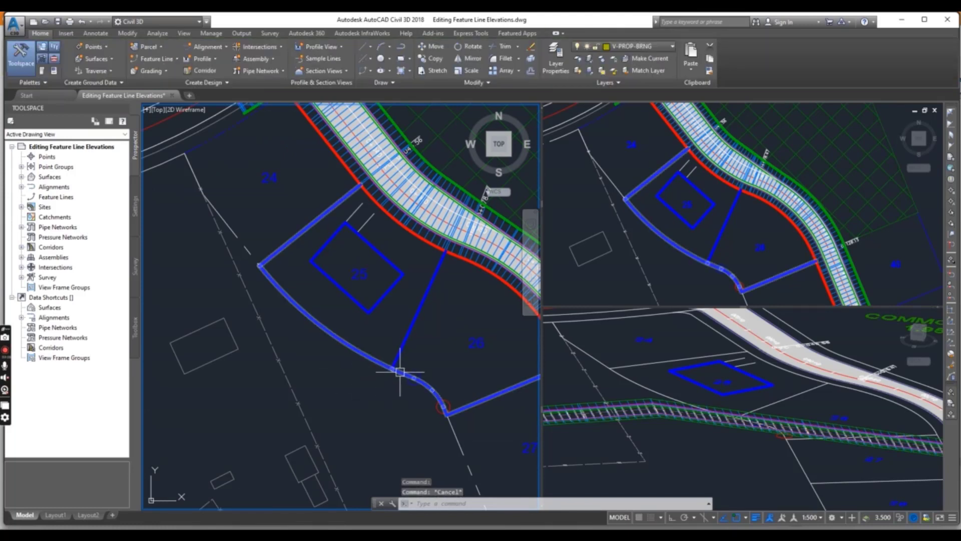
scroll(400, 372, up, 3)
scroll(328, 399, down, 2)
scroll(335, 344, up, 1)
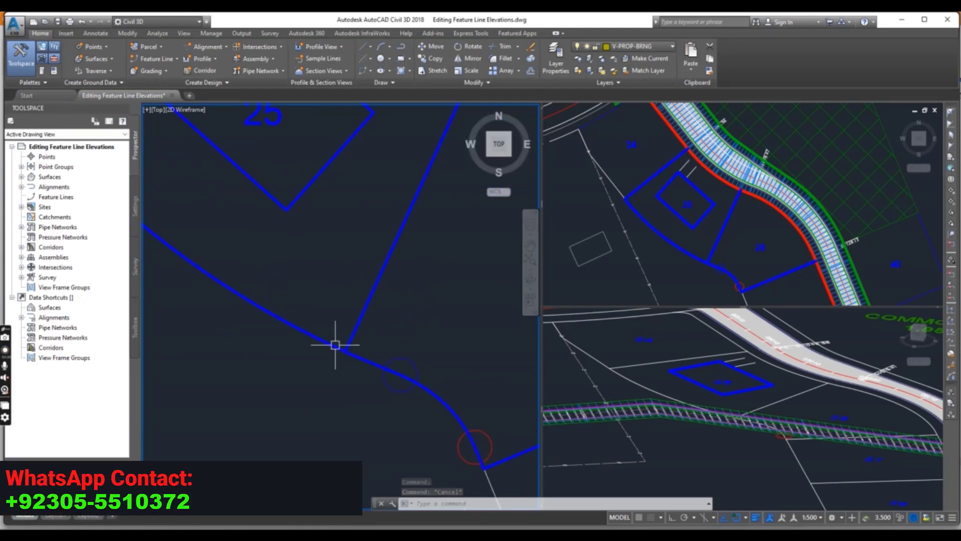
scroll(335, 344, down, 2)
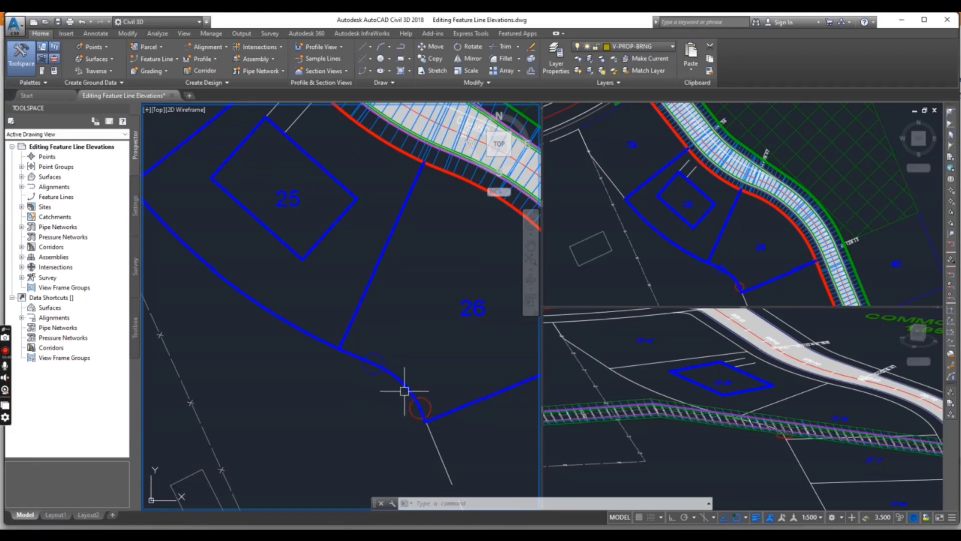
scroll(403, 391, down, 2)
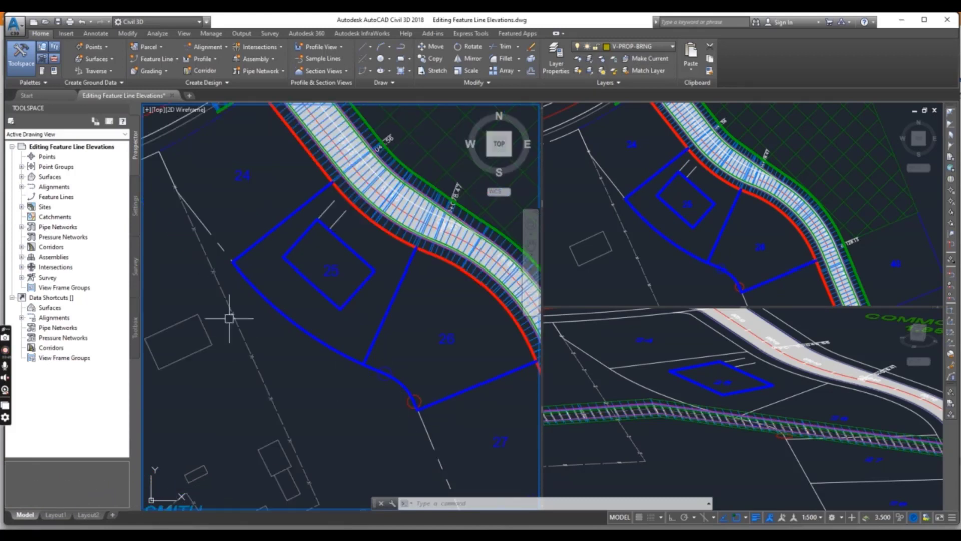
click(303, 328)
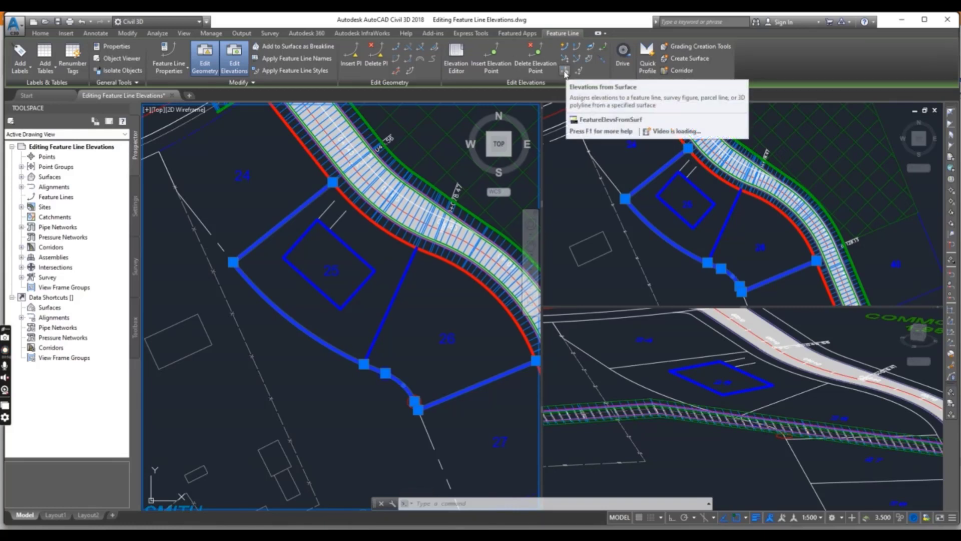
Step: Choose the EG surface in the Elevations from Surface settings and confirm
click(565, 73)
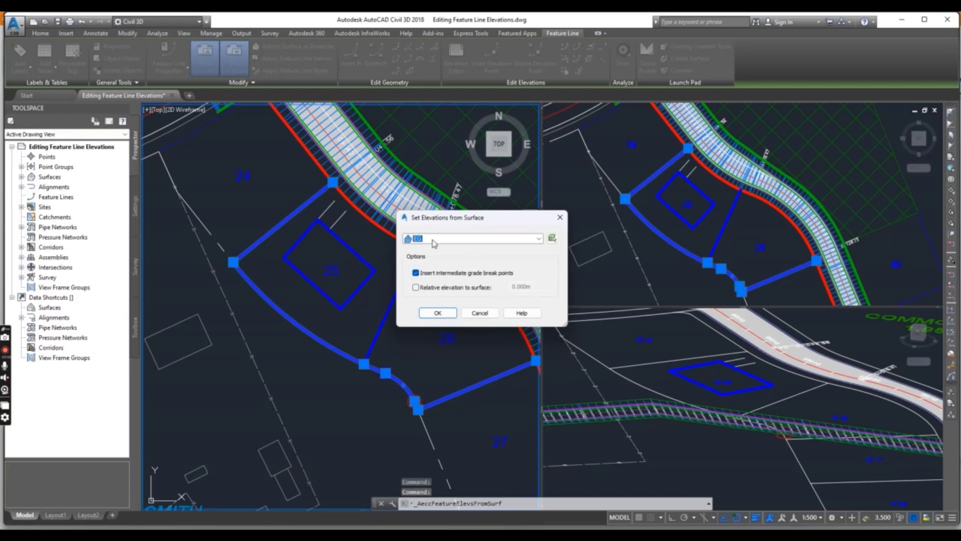
click(435, 239)
click(428, 249)
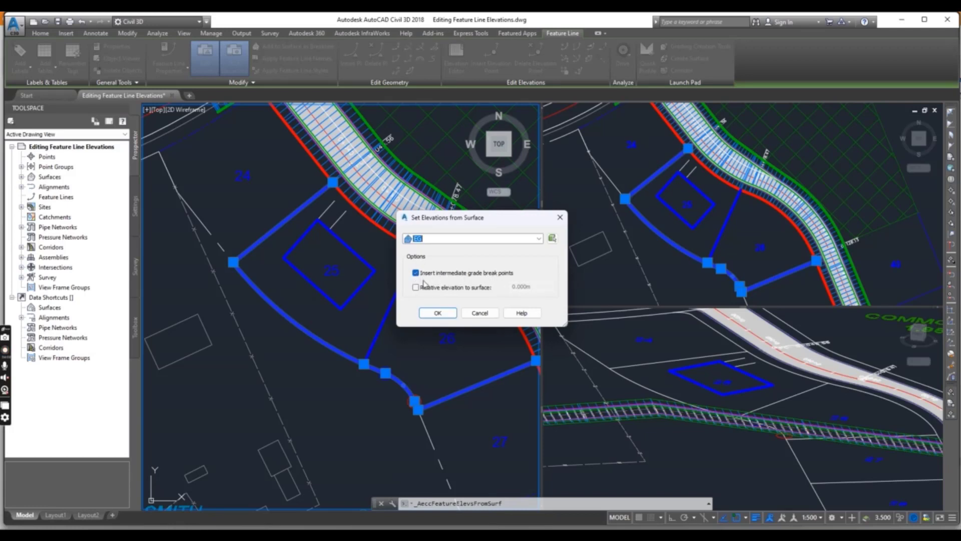
click(437, 314)
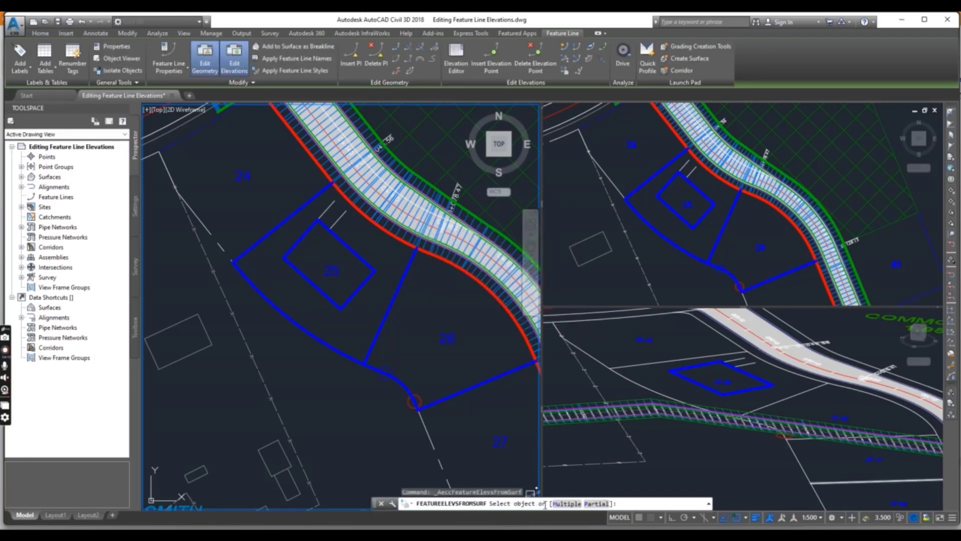
Step: Apply EG elevations partially, from the left vertex to the lower vertex (57.695–58.150 m)
click(596, 504)
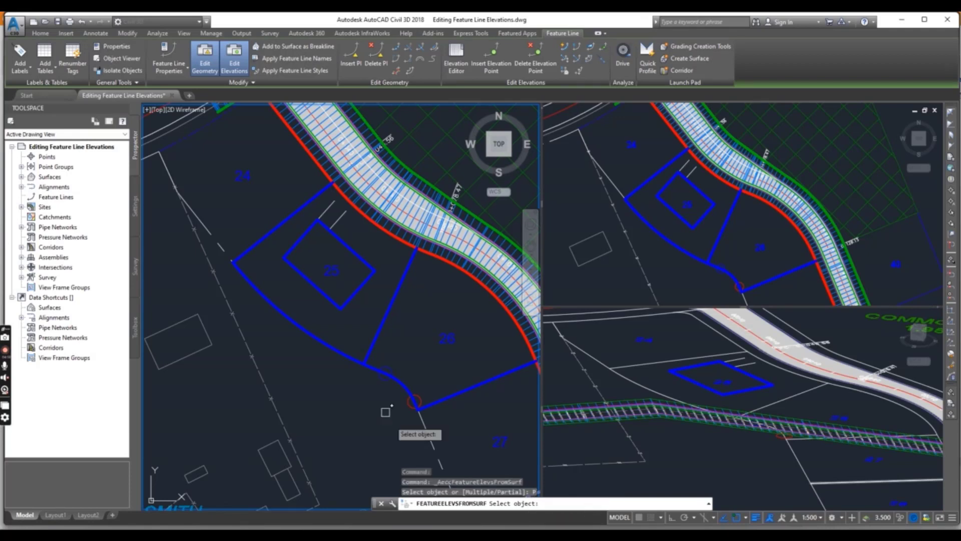
click(314, 339)
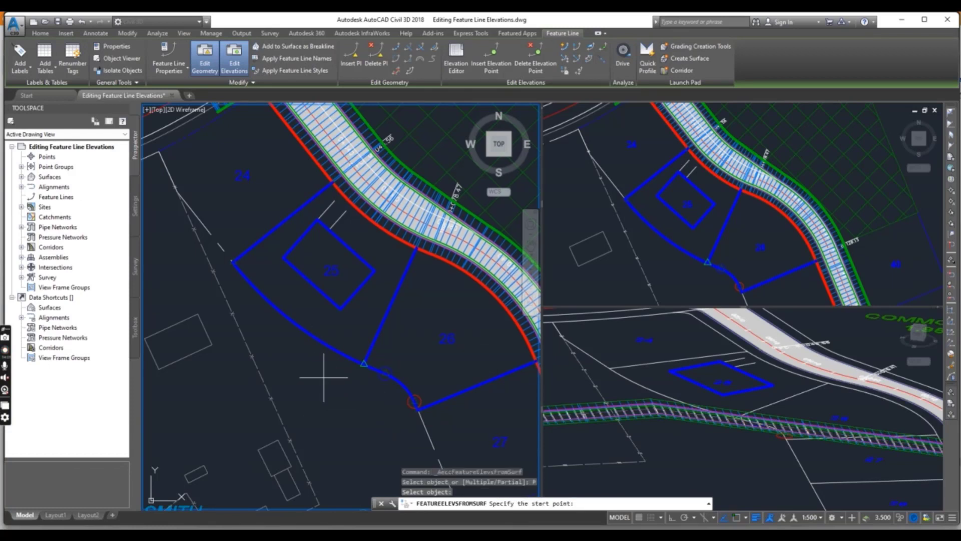
click(234, 261)
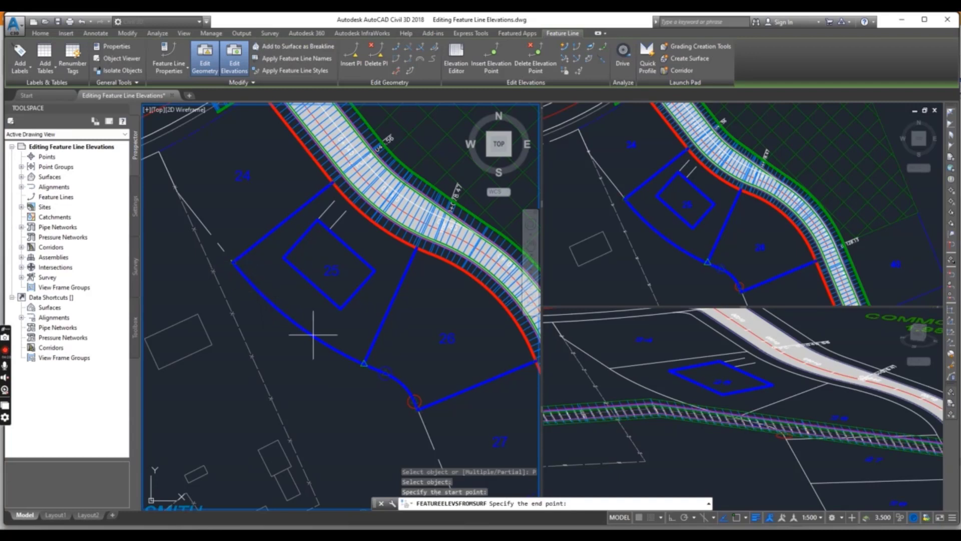
click(417, 409)
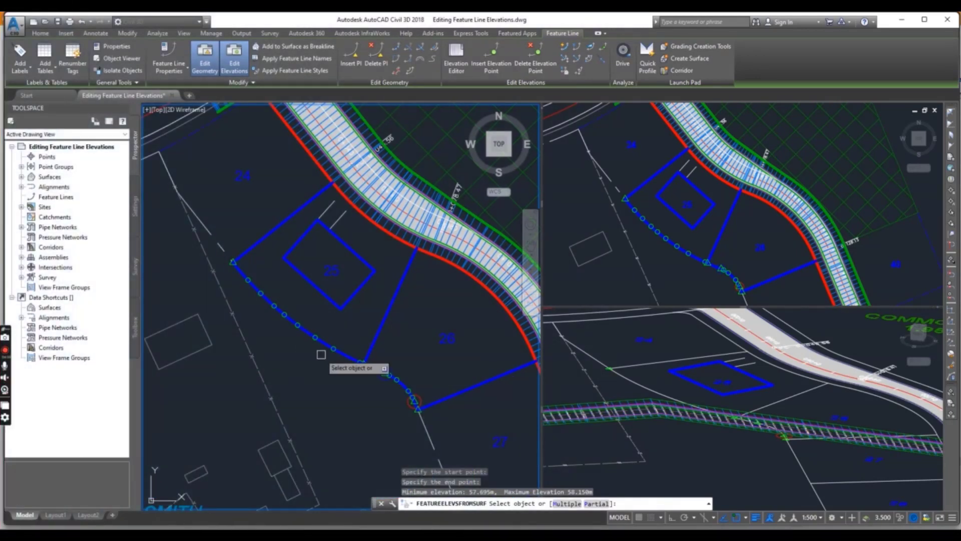
mouse_move(322, 359)
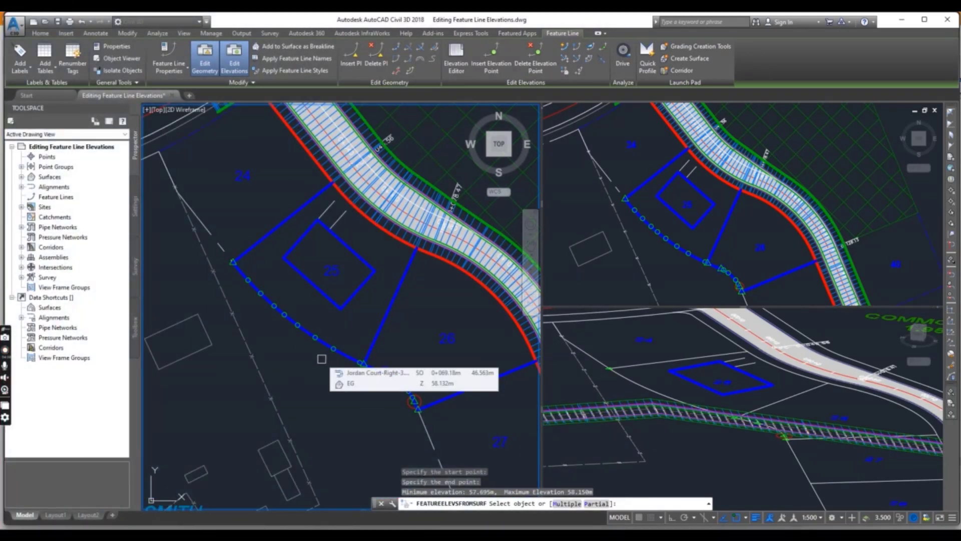
Step: End the elevation command and clear the feature line selection
key(Escape)
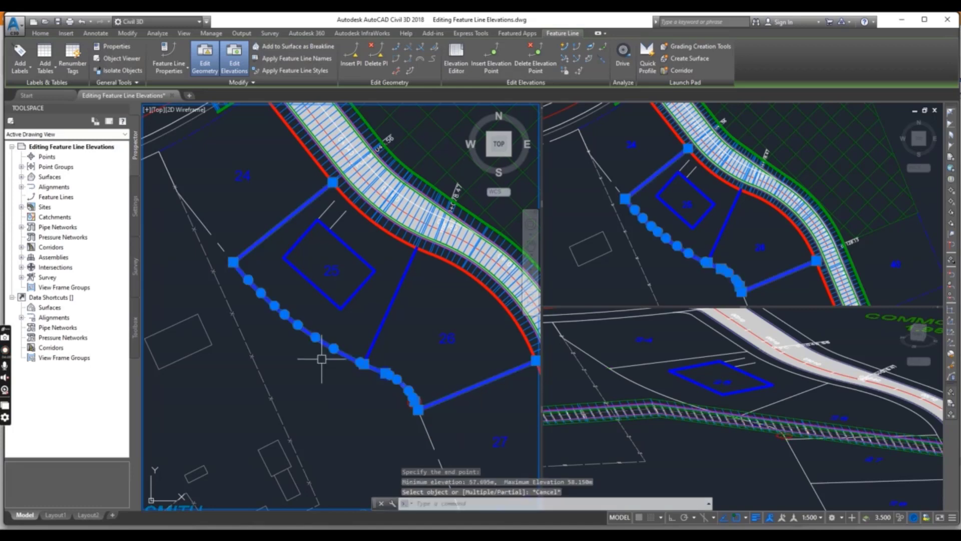
scroll(296, 323, up, 2)
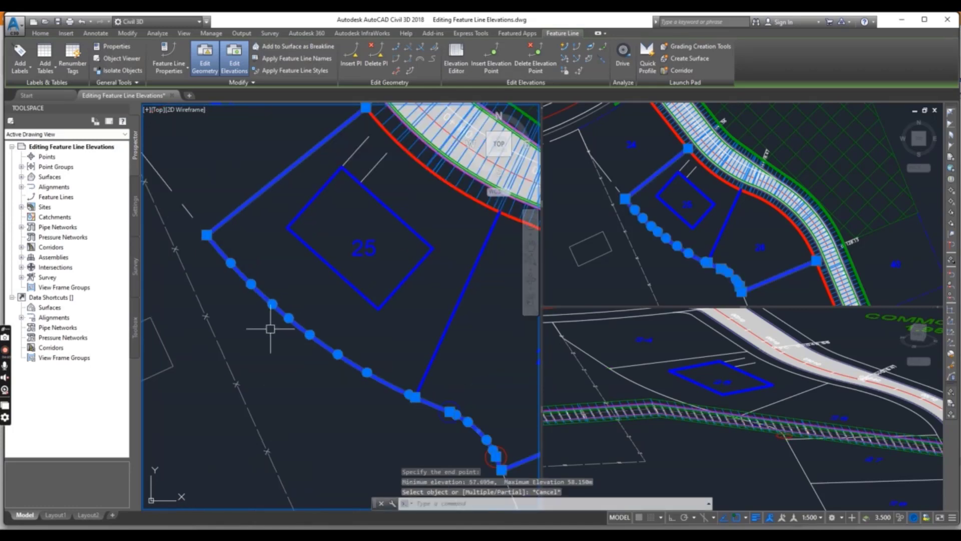
mouse_move(259, 321)
scroll(273, 376, down, 2)
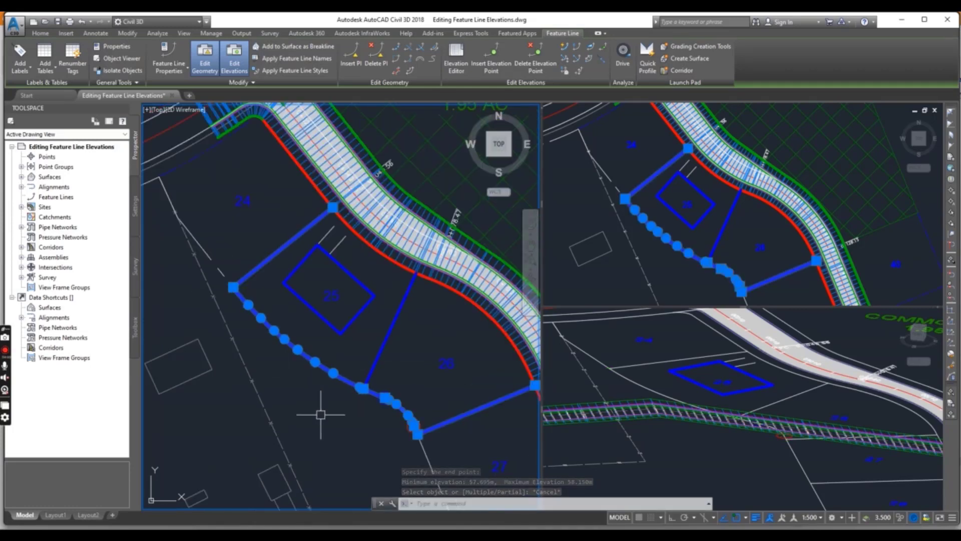
mouse_move(320, 414)
key(Escape)
key(Escape)
key(Escape)
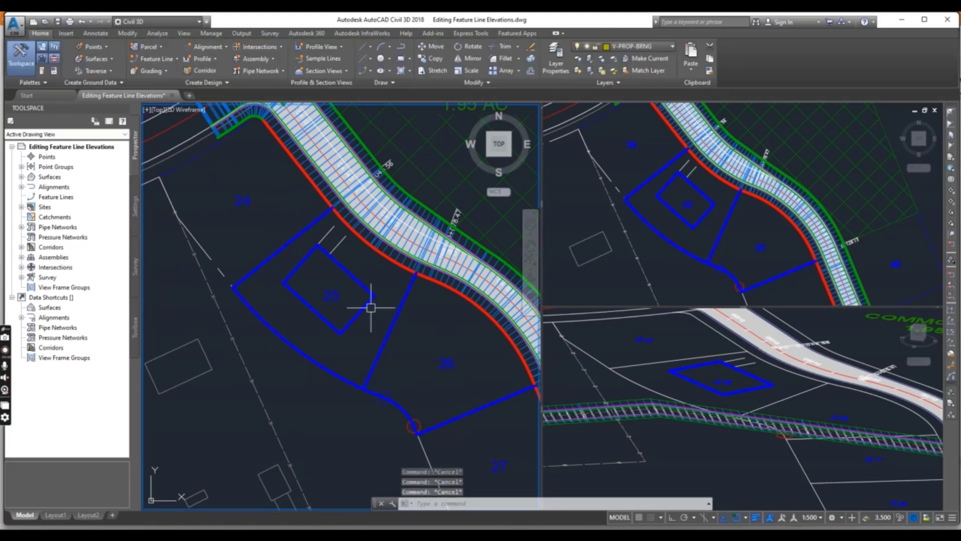
Step: Switch to the YouTube Civil 3D tutorial channel in Chrome
scroll(368, 295, up, 2)
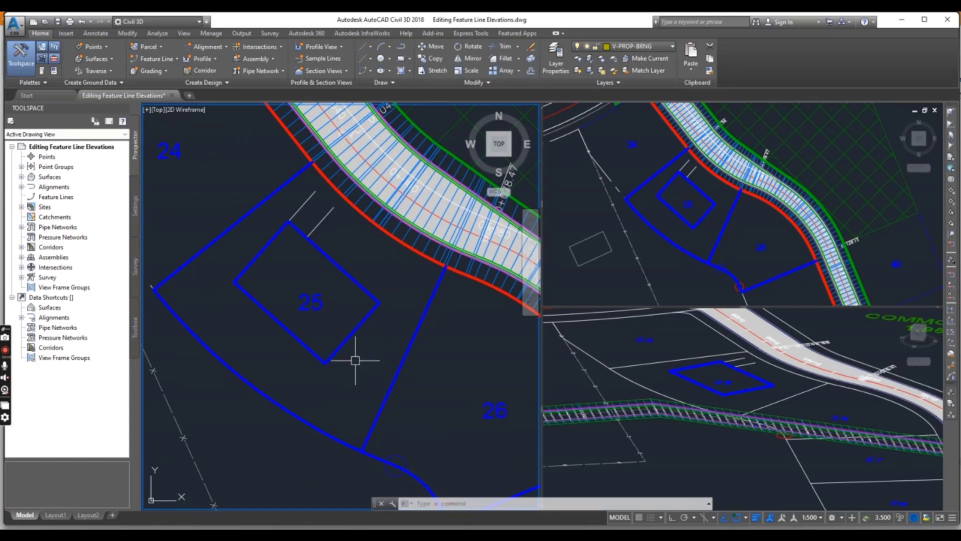
scroll(356, 359, down, 2)
mouse_move(356, 360)
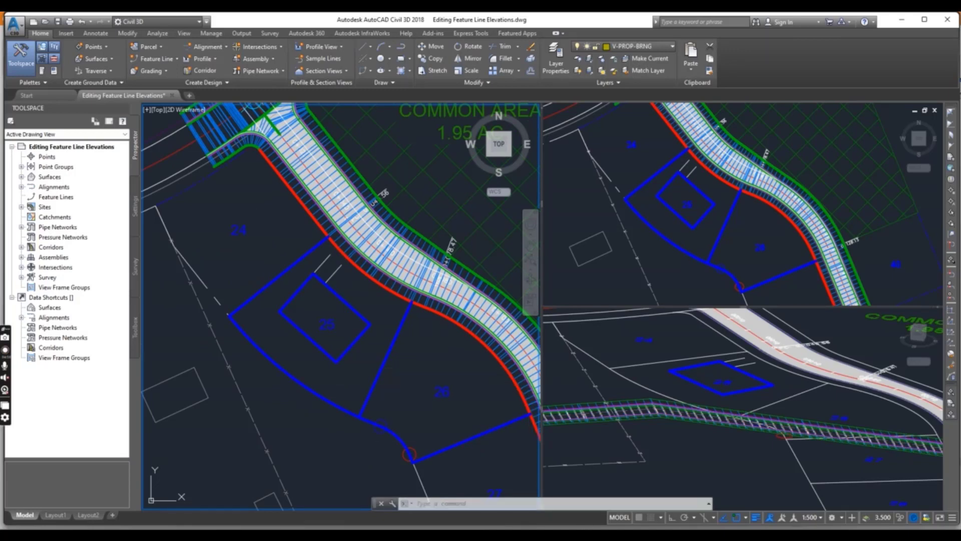
click(575, 506)
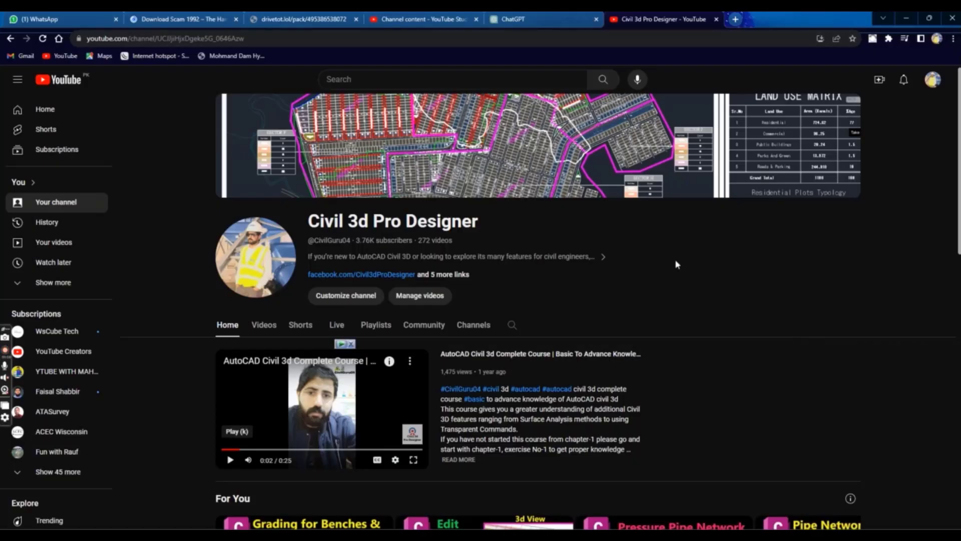